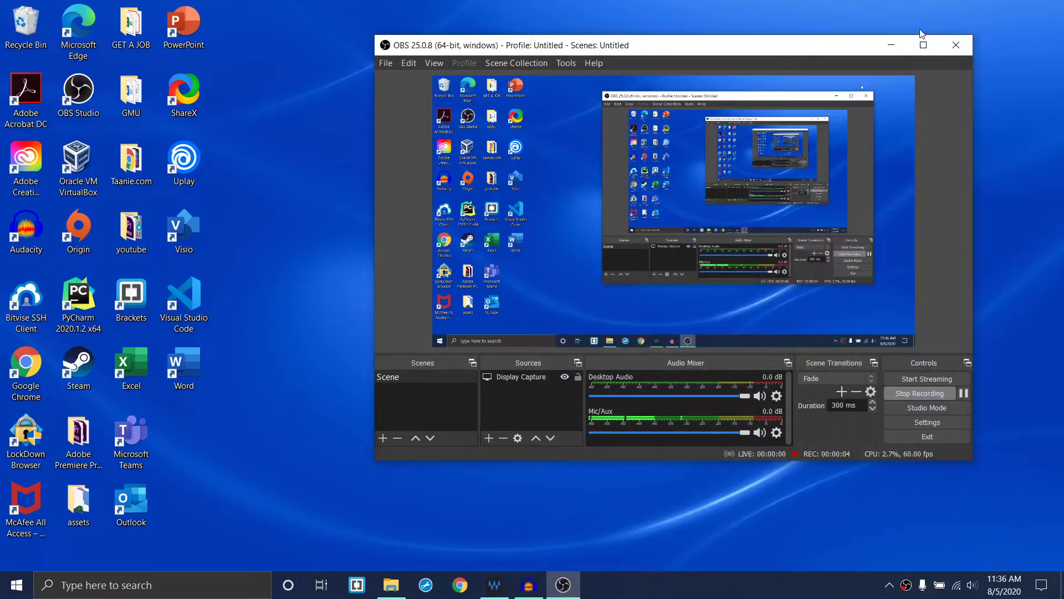
Minimize the OBS Studio window
left_click(891, 44)
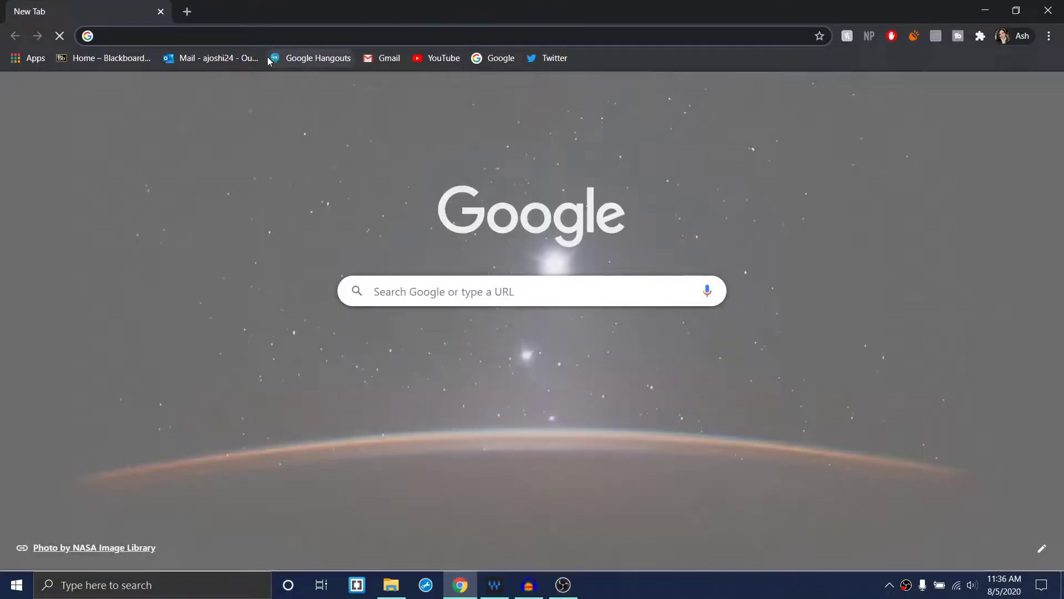
type("wire")
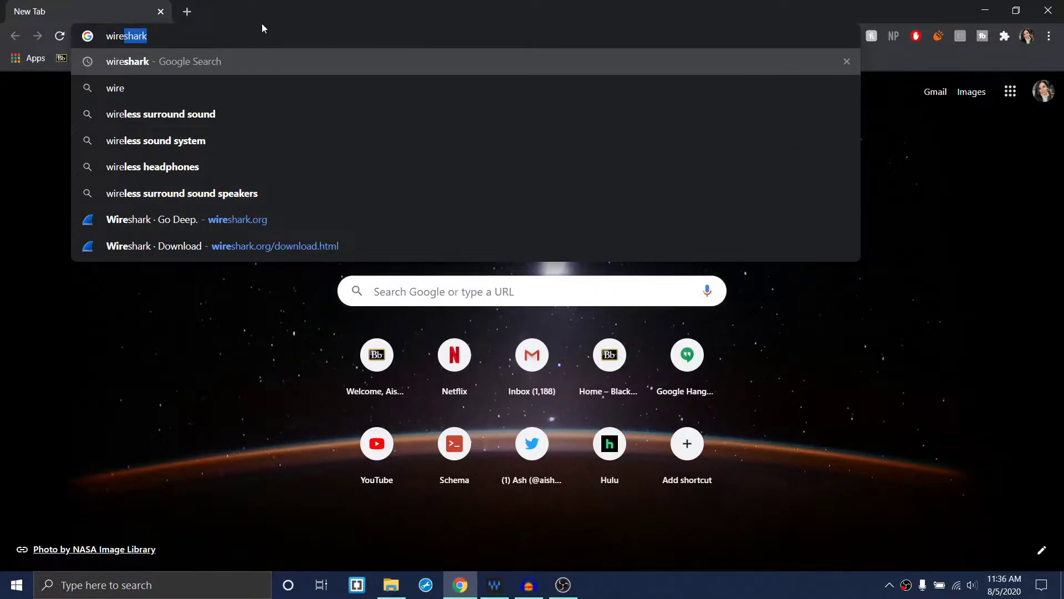
Search for Wireshark, then download and open its 3.2.5 64-bit Windows installer
key("Return")
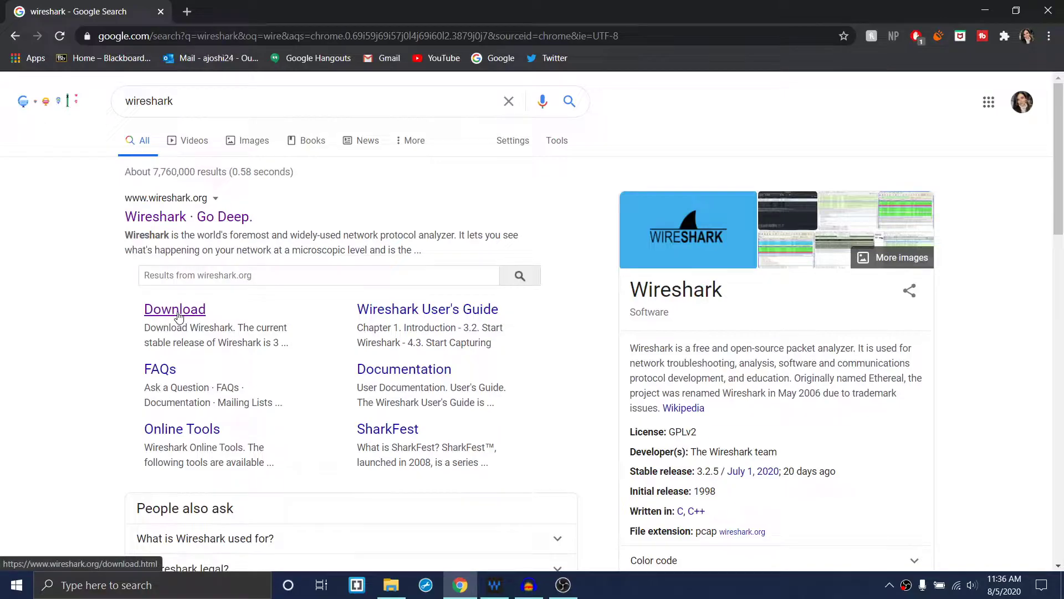
left_click(177, 314)
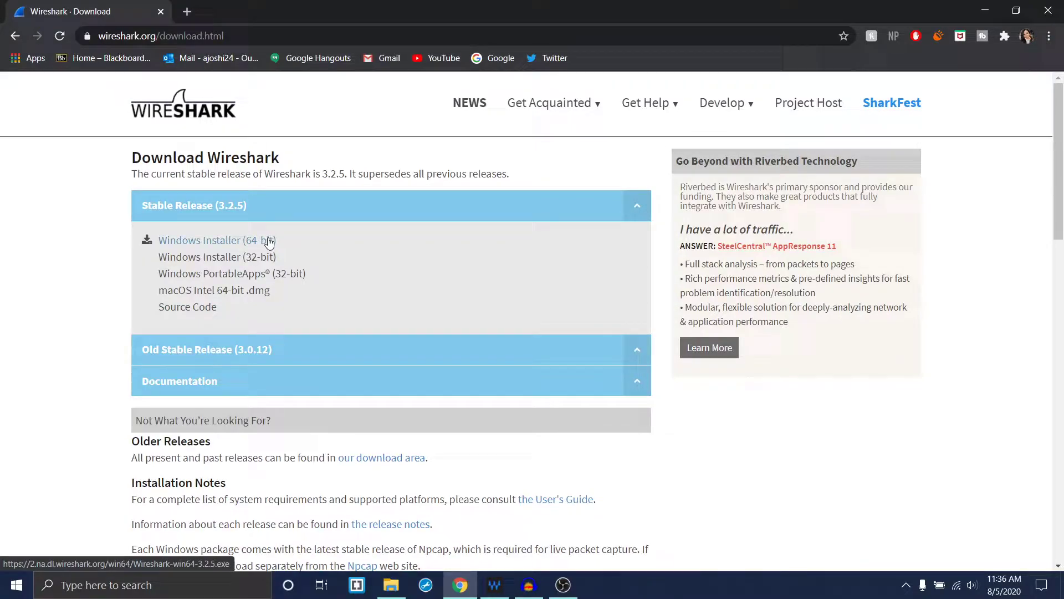
left_click(232, 242)
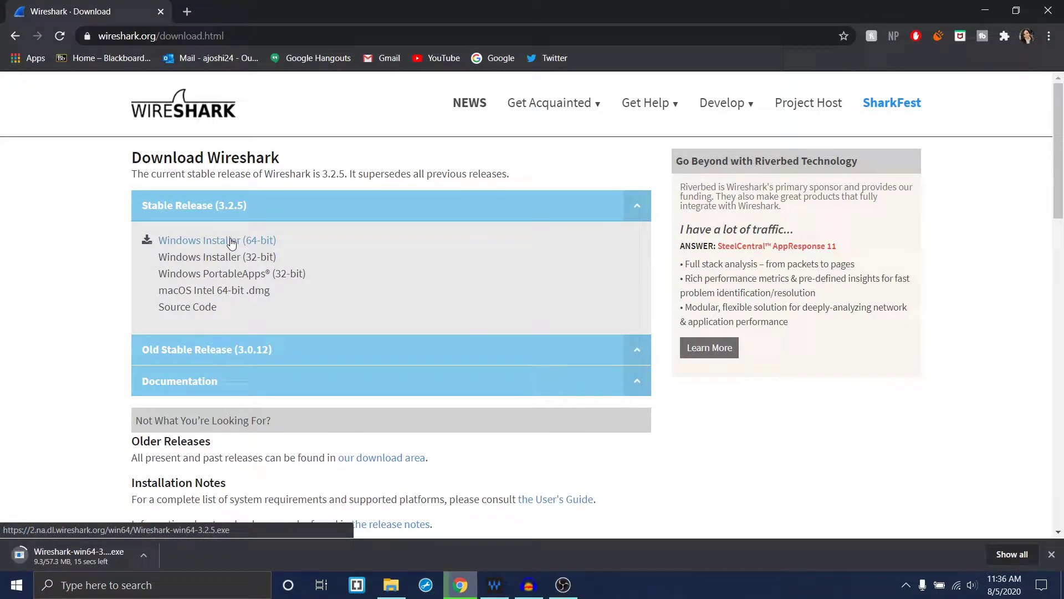
left_click(101, 555)
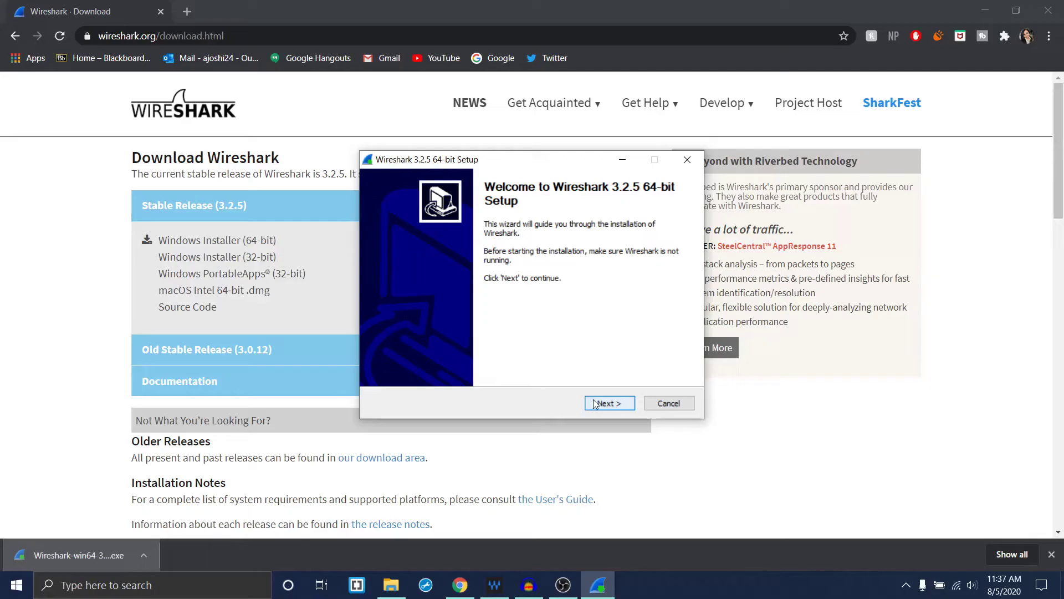
Accept the license and defaults in Wireshark 3.2.5 setup, include Npcap, and install
left_click(600, 406)
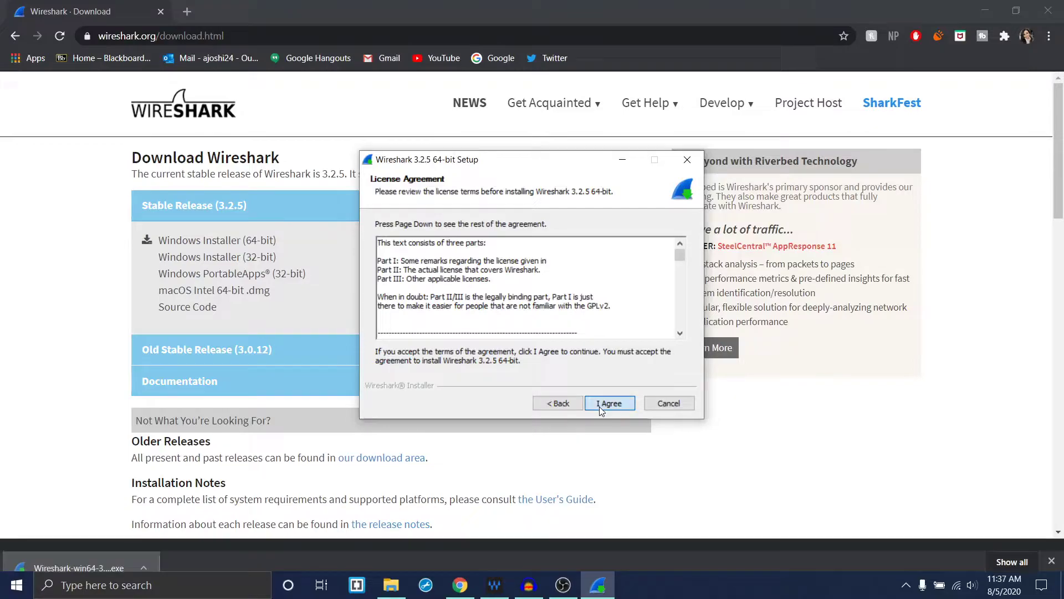
left_click(599, 406)
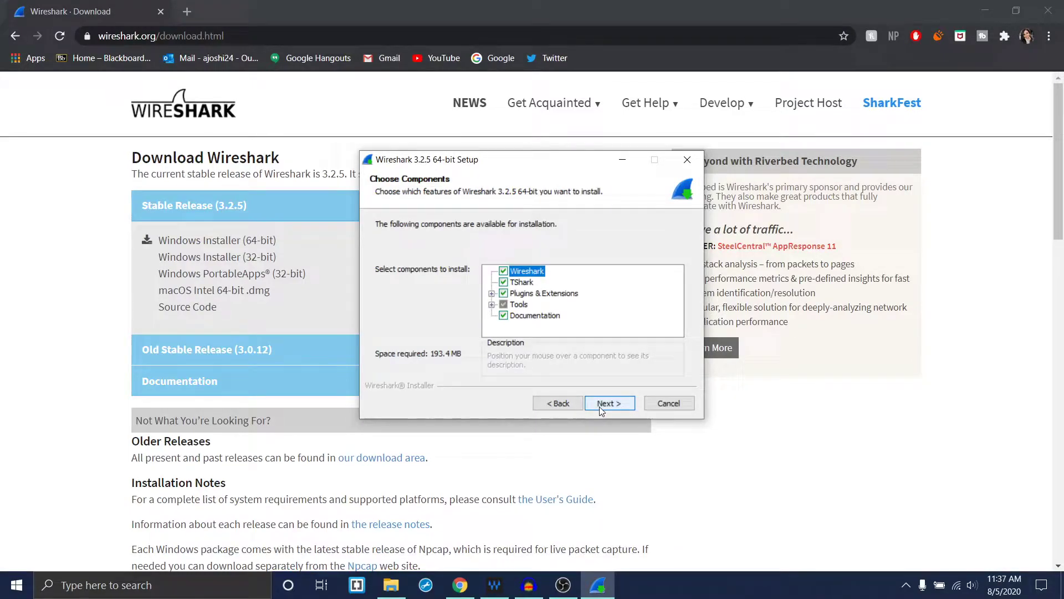
left_click(599, 407)
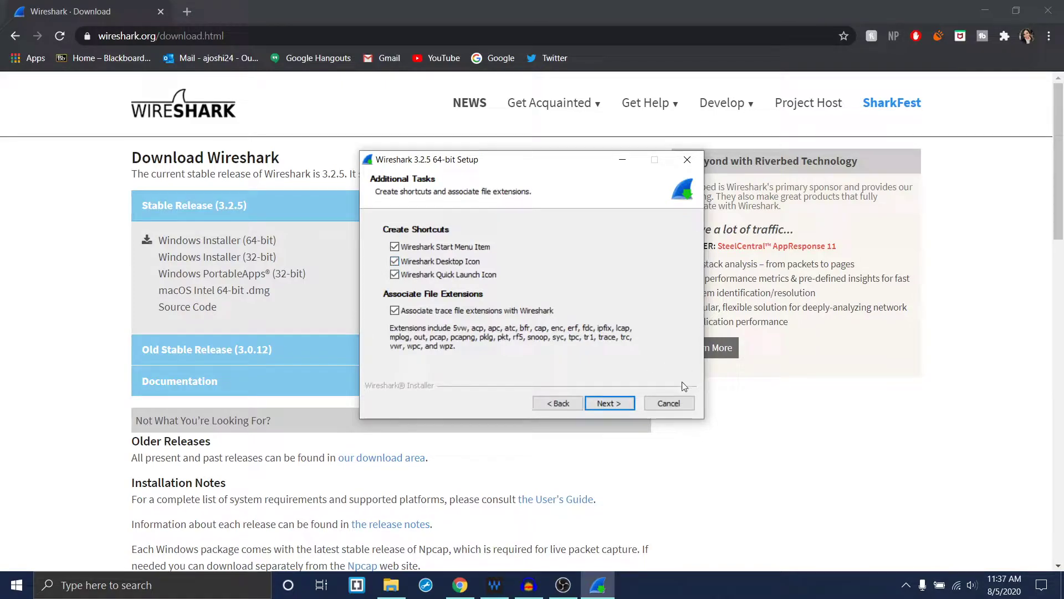
left_click(608, 407)
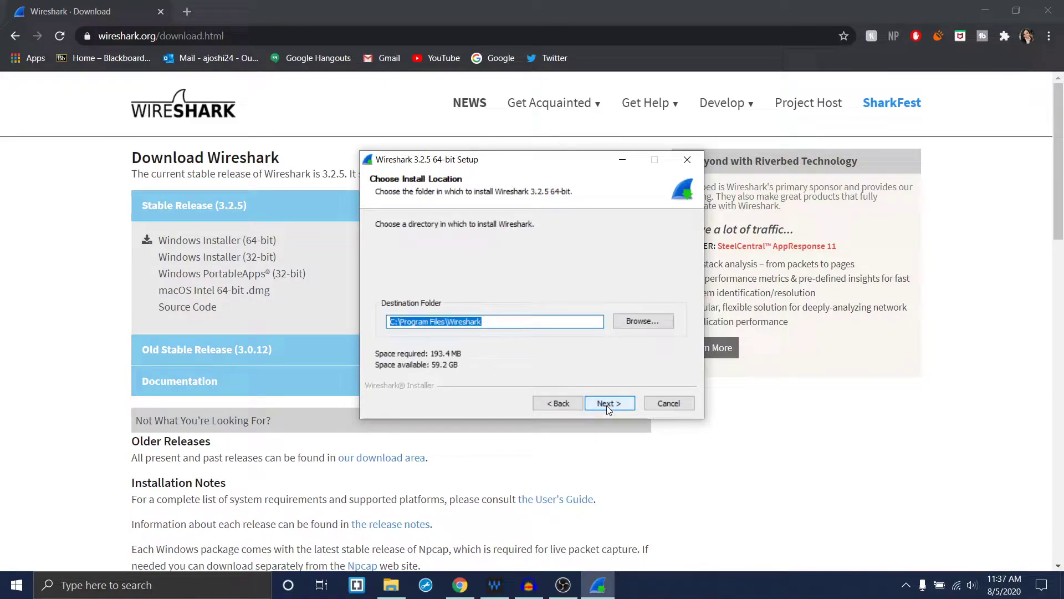
left_click(608, 407)
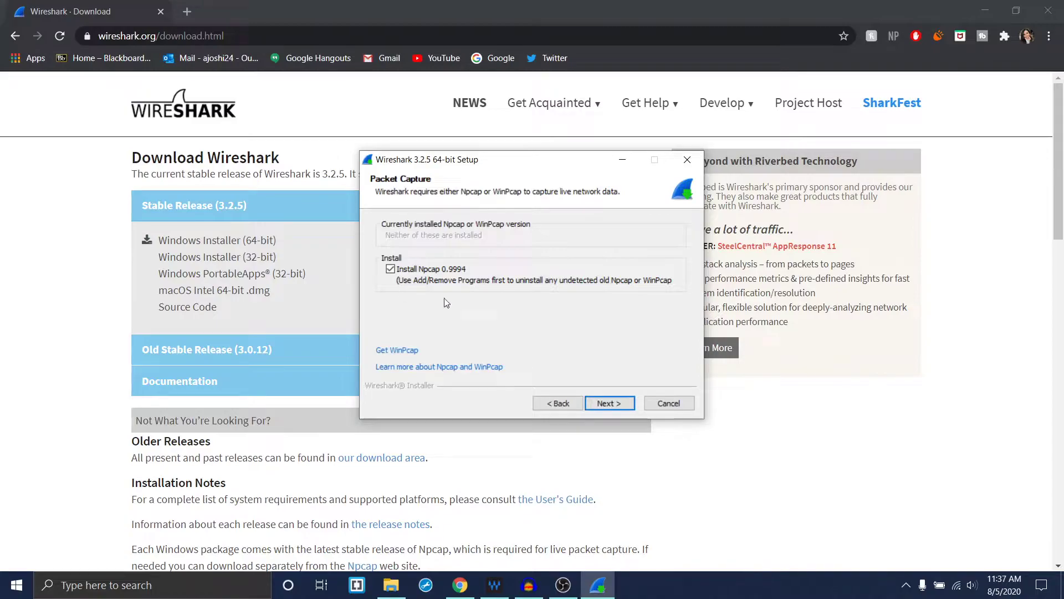
left_click(391, 271)
left_click(621, 404)
left_click(622, 405)
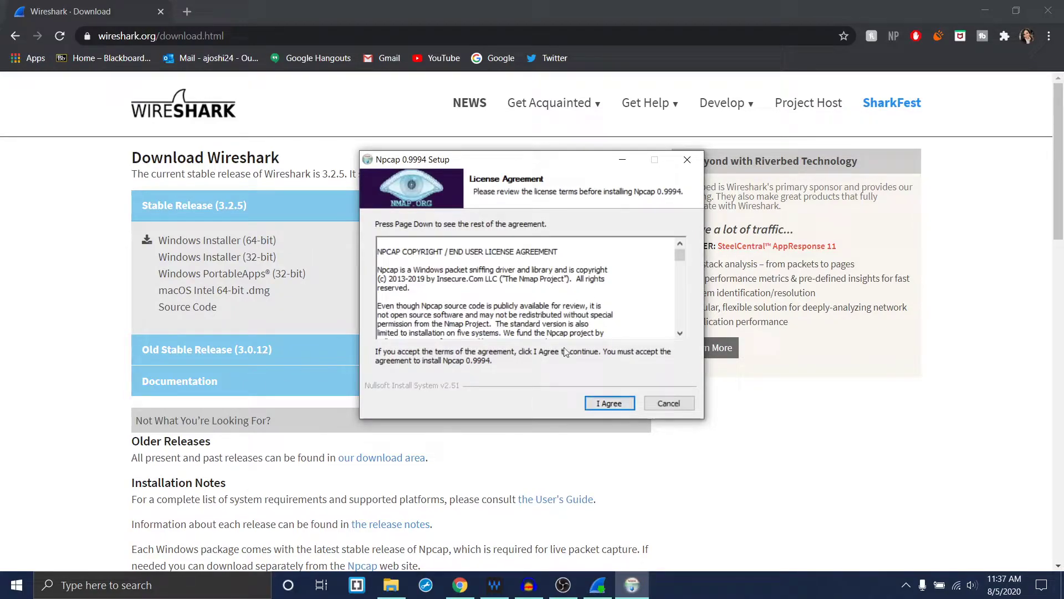
Install Npcap 0.9994 with defaults, finish Wireshark setup, and close Chrome
left_click(597, 404)
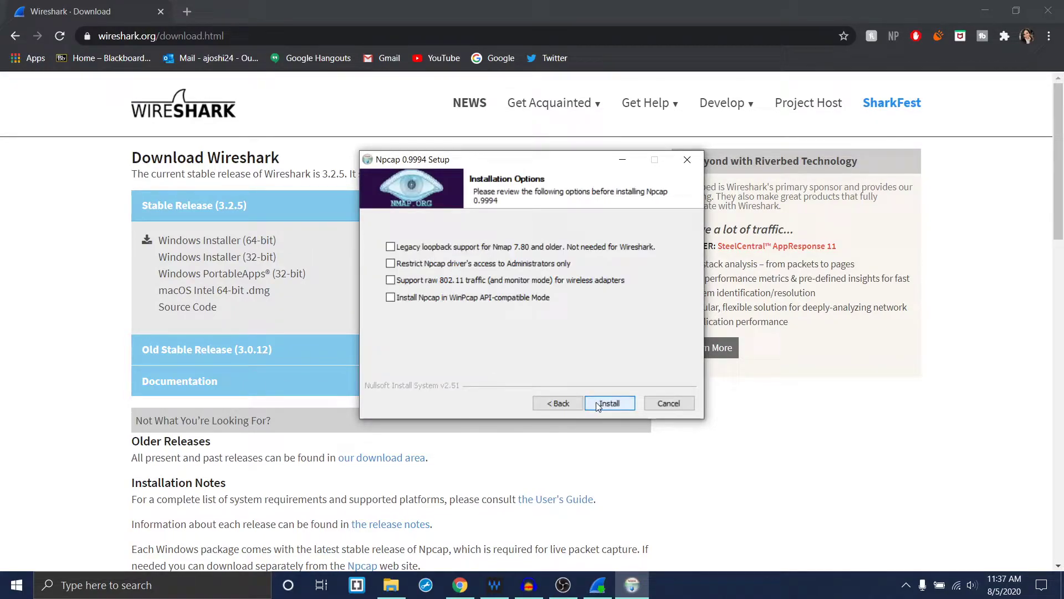
left_click(596, 403)
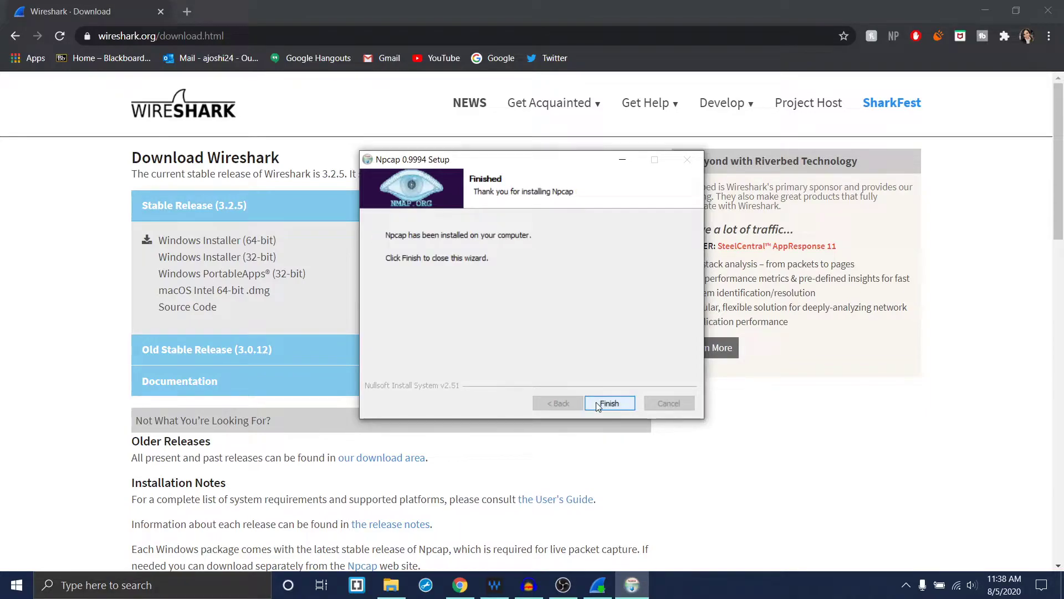
left_click(609, 404)
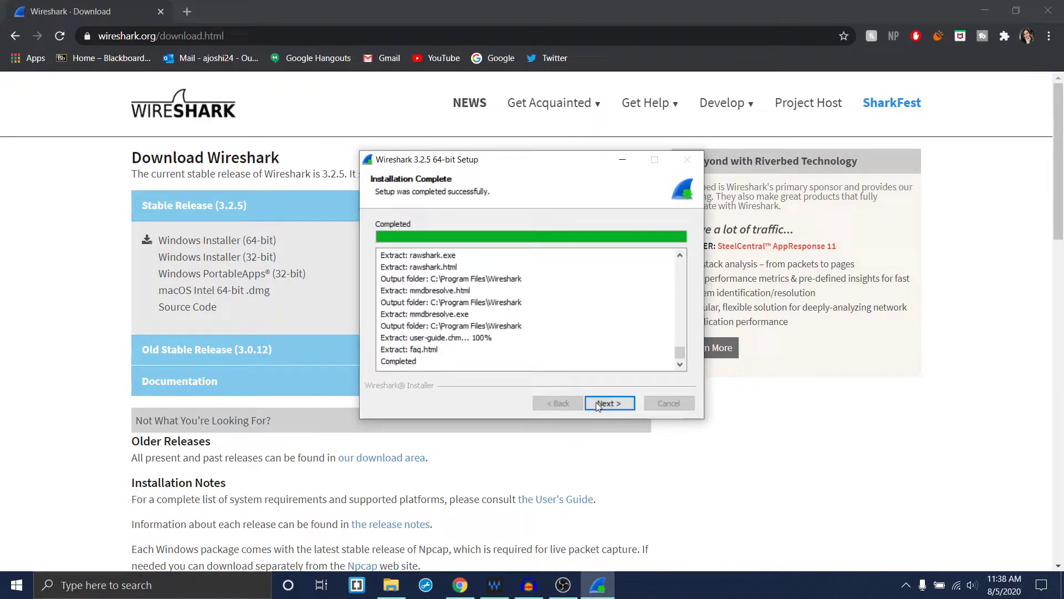
left_click(597, 402)
left_click(1048, 11)
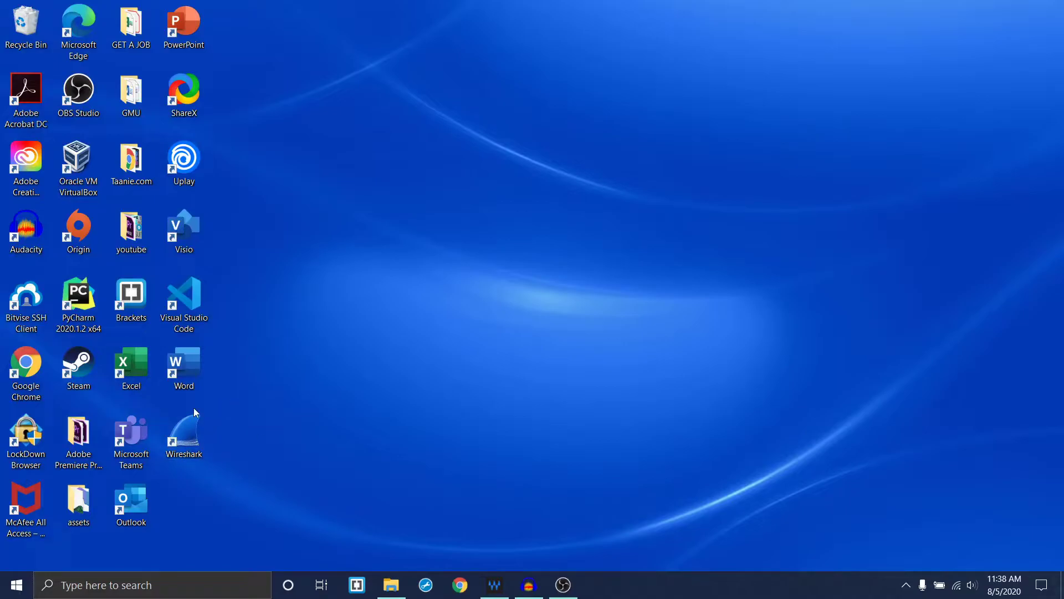
Launch Wireshark 3.2.5 from its desktop shortcut
double_click(185, 451)
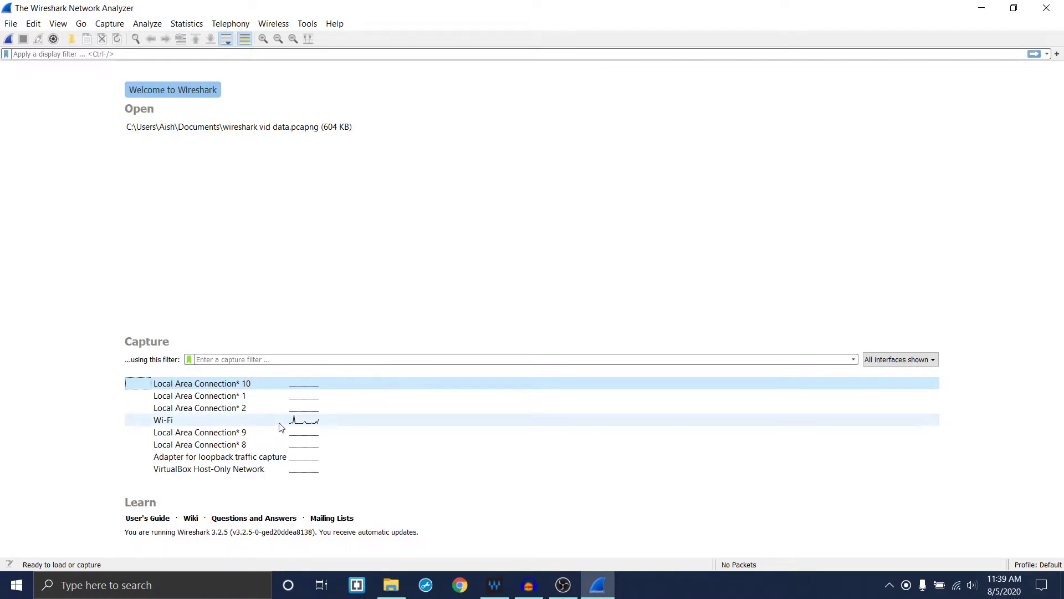
mouse_move(259, 427)
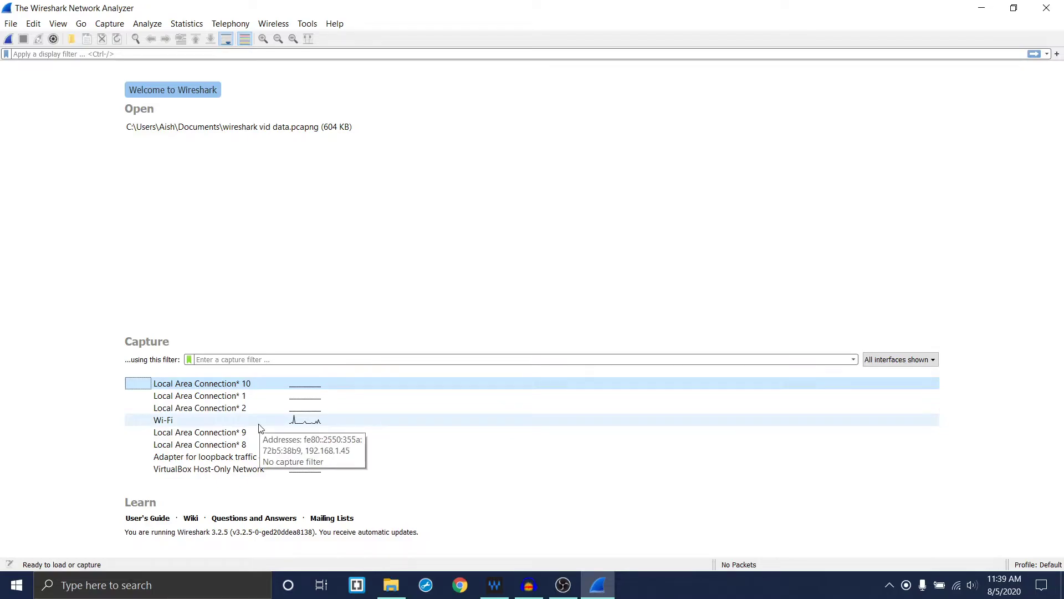
Start a packet capture on the Wi-Fi interface
double_click(242, 420)
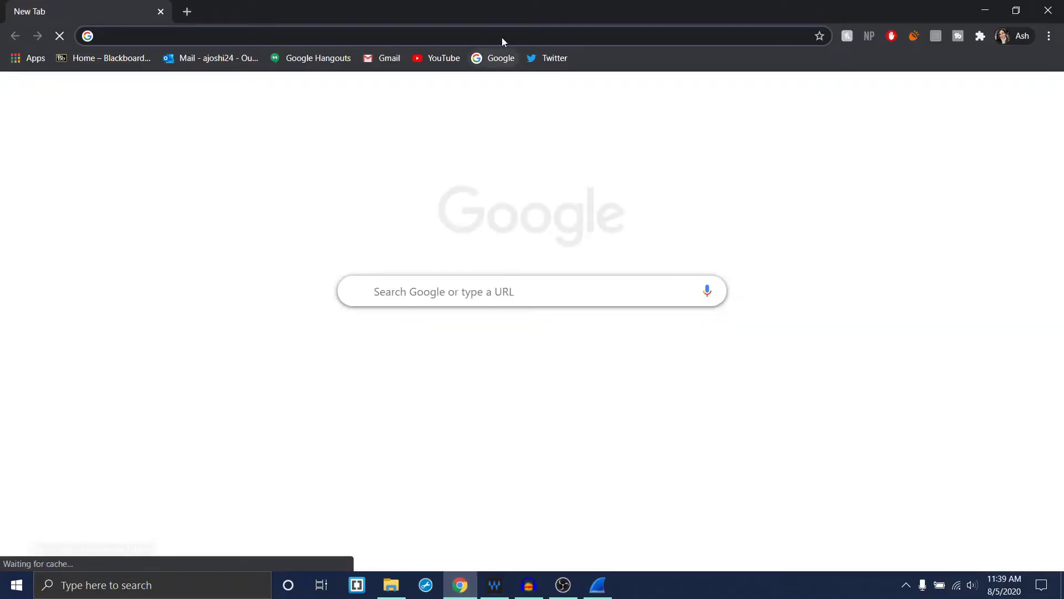
type("cybernoob.org")
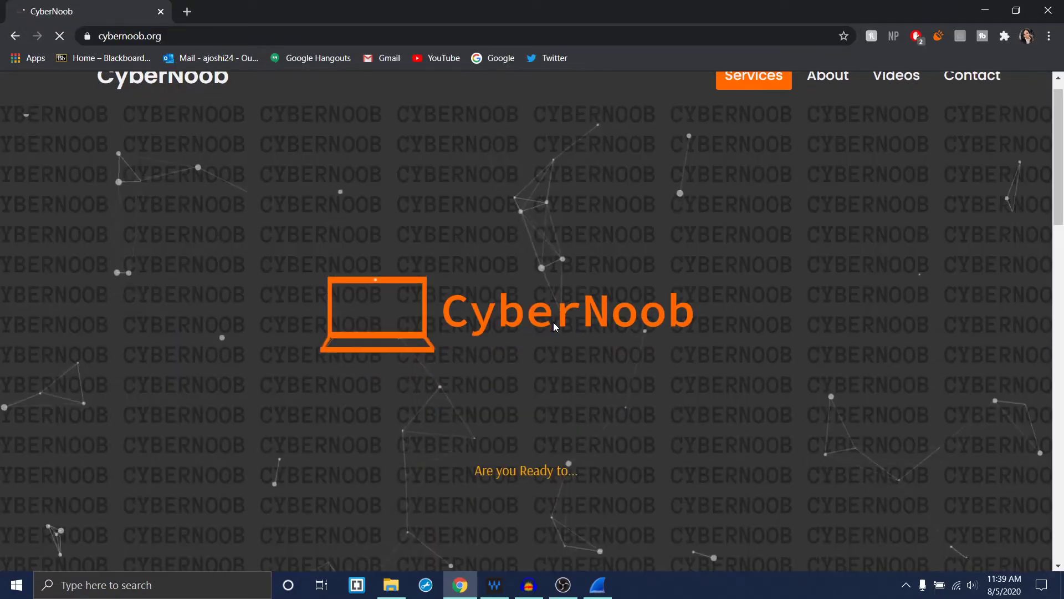
scroll(553, 326, "down", 5)
scroll(554, 326, "down", 6)
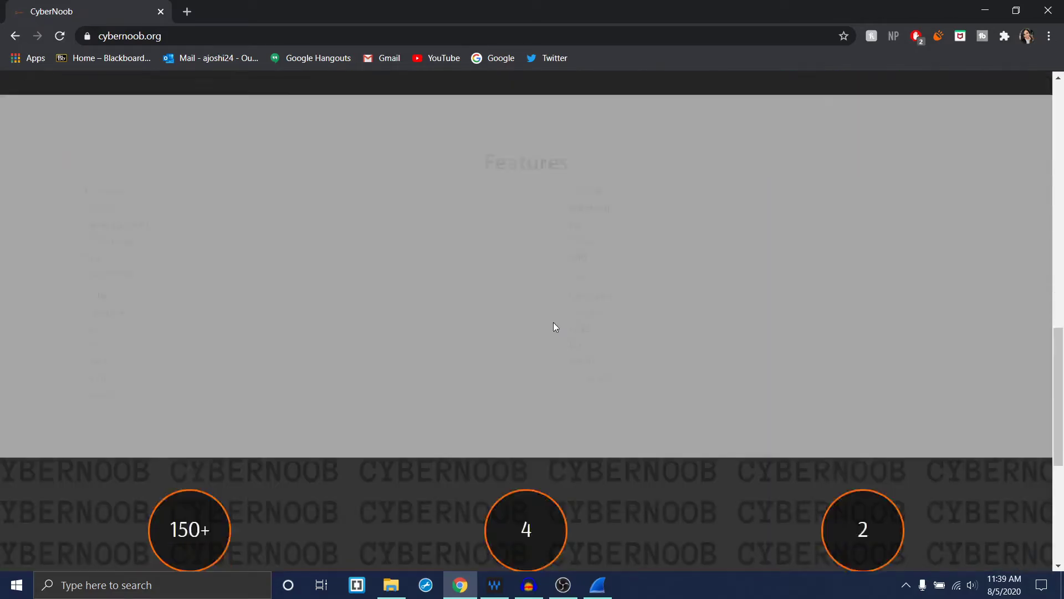
scroll(554, 326, "up", 2)
scroll(554, 327, "up", 2)
scroll(516, 349, "up", 7)
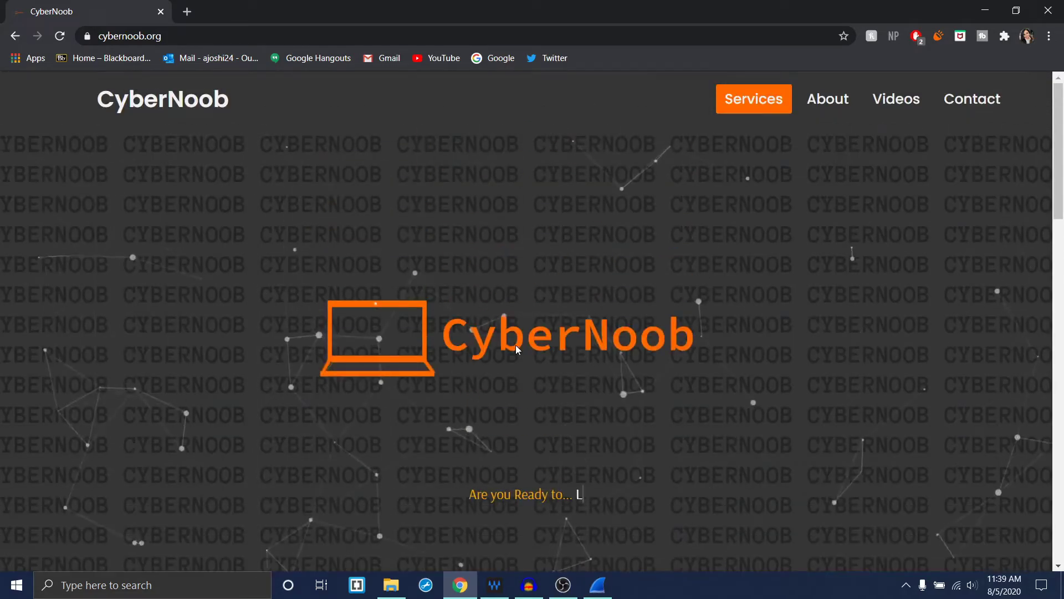
Minimize Chrome once cybernoob.org has loaded
left_click(980, 13)
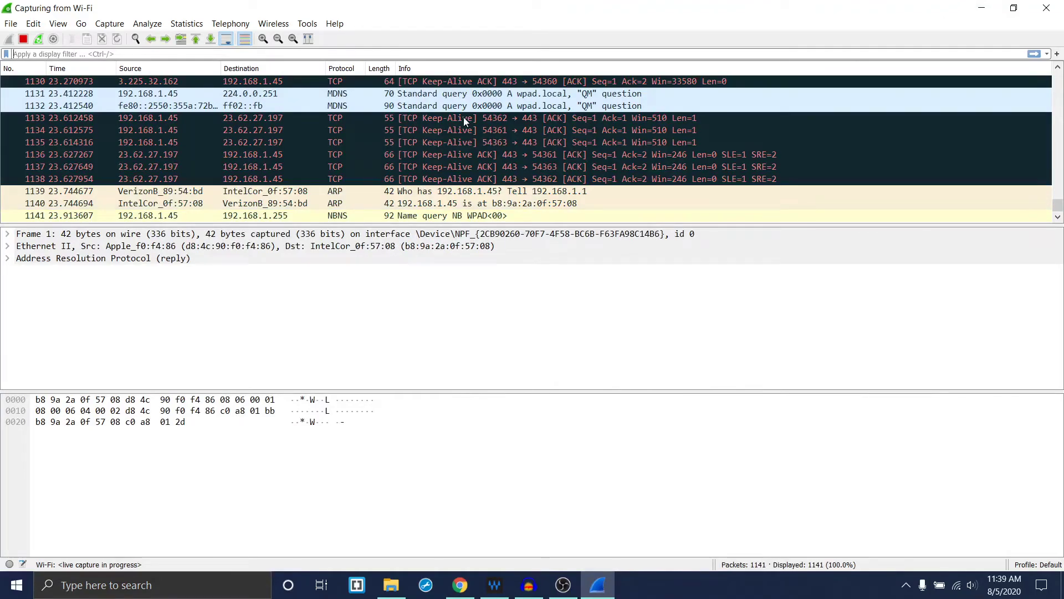
scroll(465, 122, "up", 1)
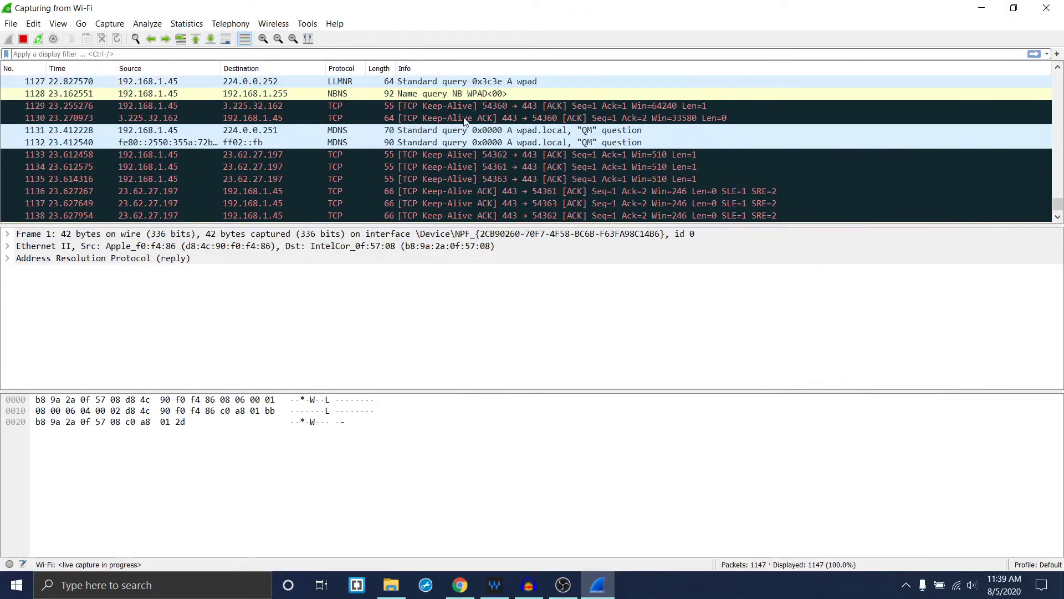
Stop the Wi-Fi capture at 1,163 packets
left_click(24, 40)
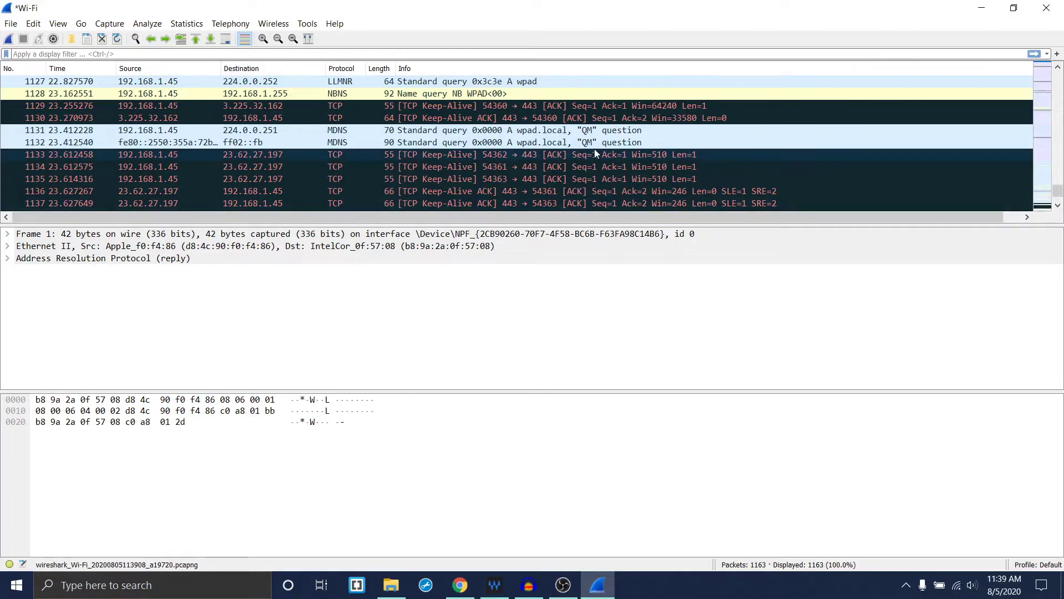
scroll(595, 148, "up", 4)
scroll(594, 149, "up", 4)
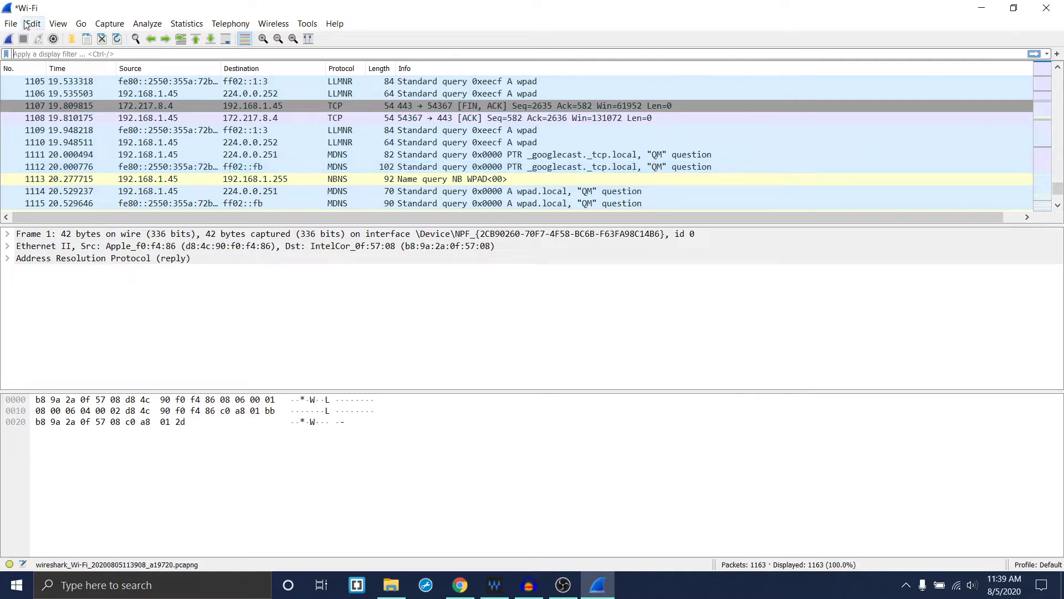
Enable Resolve Network Addresses under View > Name Resolution
left_click(59, 26)
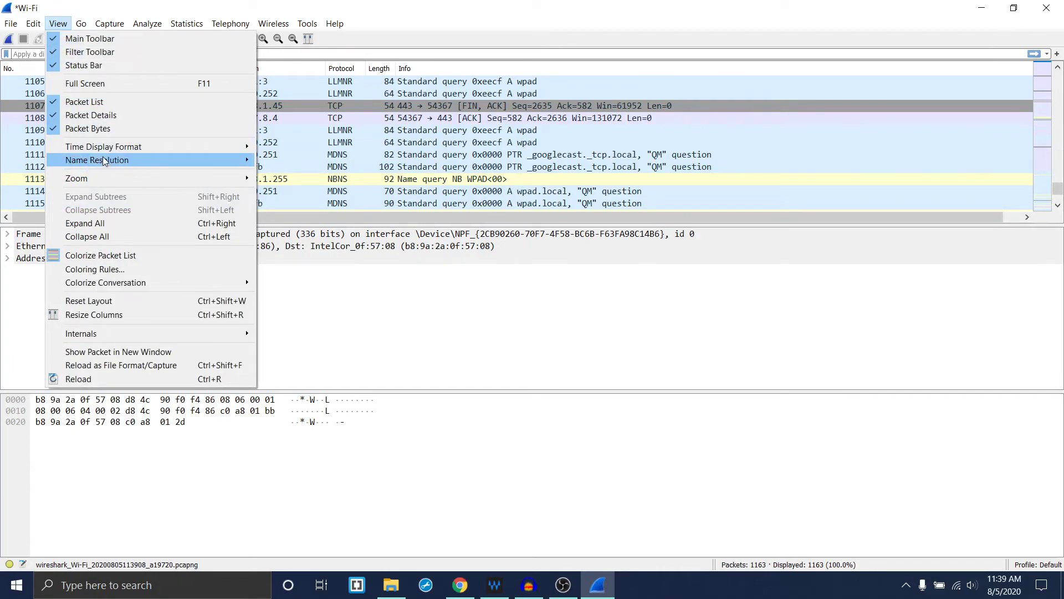
mouse_move(98, 160)
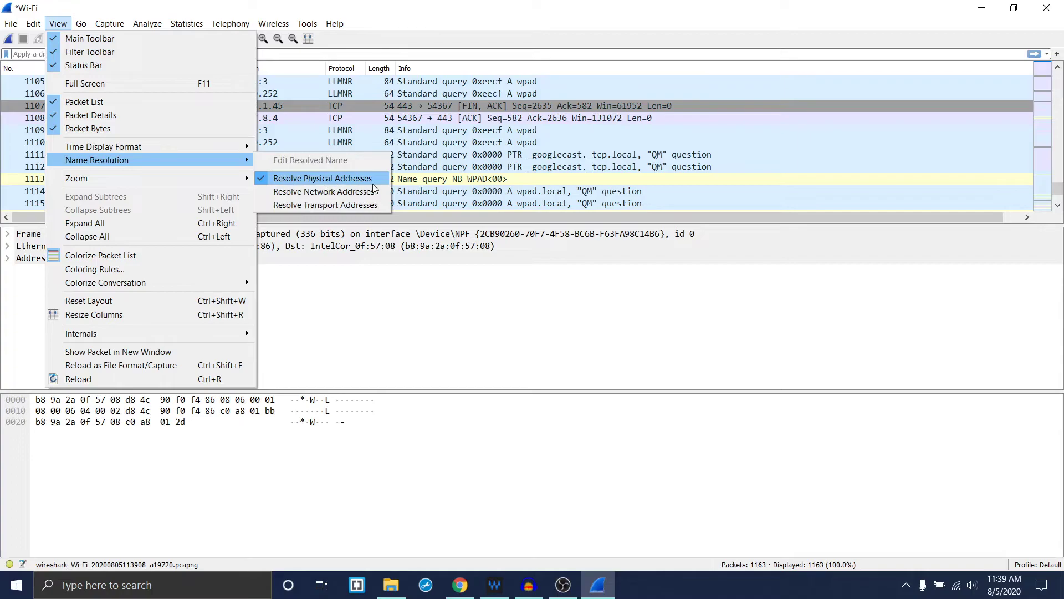
left_click(259, 190)
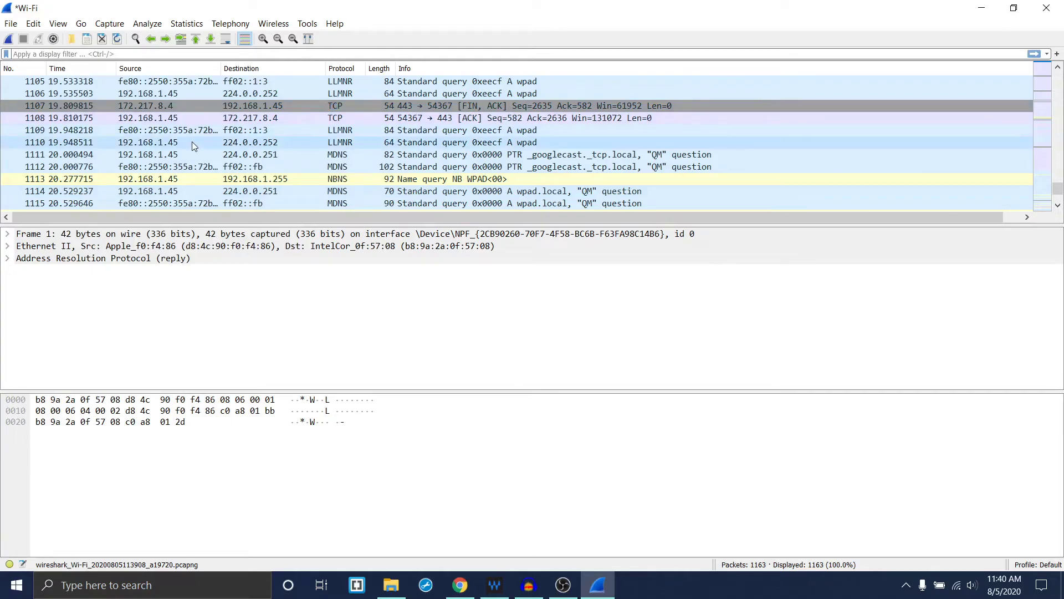
scroll(191, 141, "up", 2)
scroll(192, 142, "up", 5)
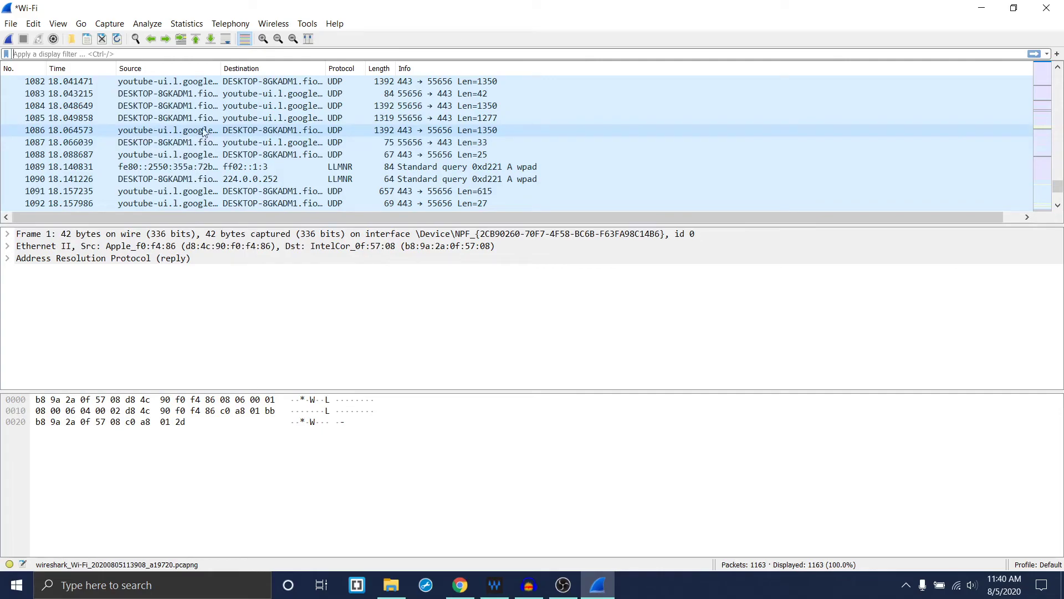
scroll(315, 138, "up", 1)
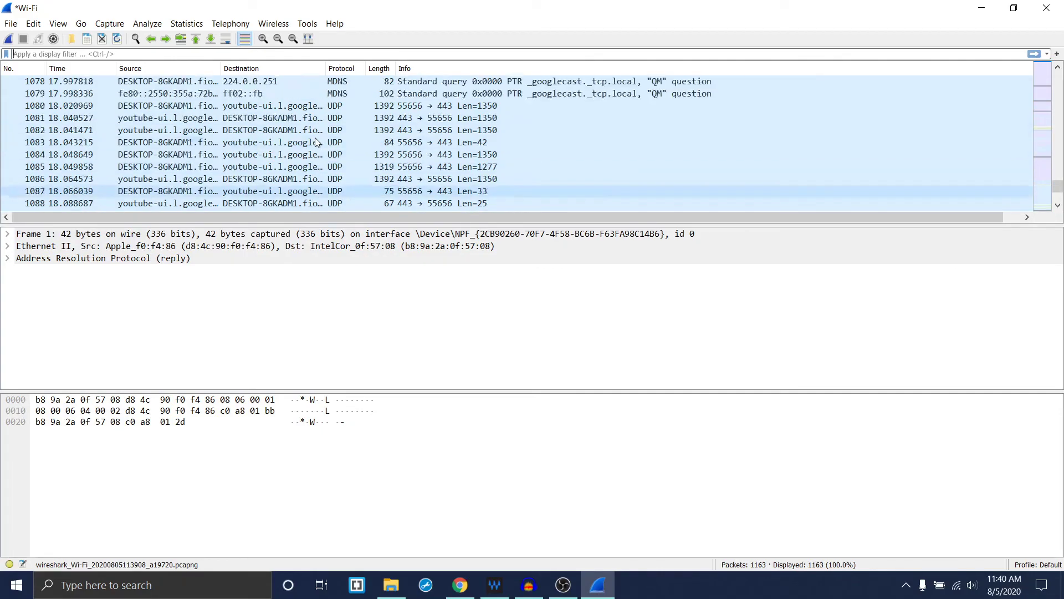
scroll(315, 141, "up", 1)
scroll(315, 142, "up", 1)
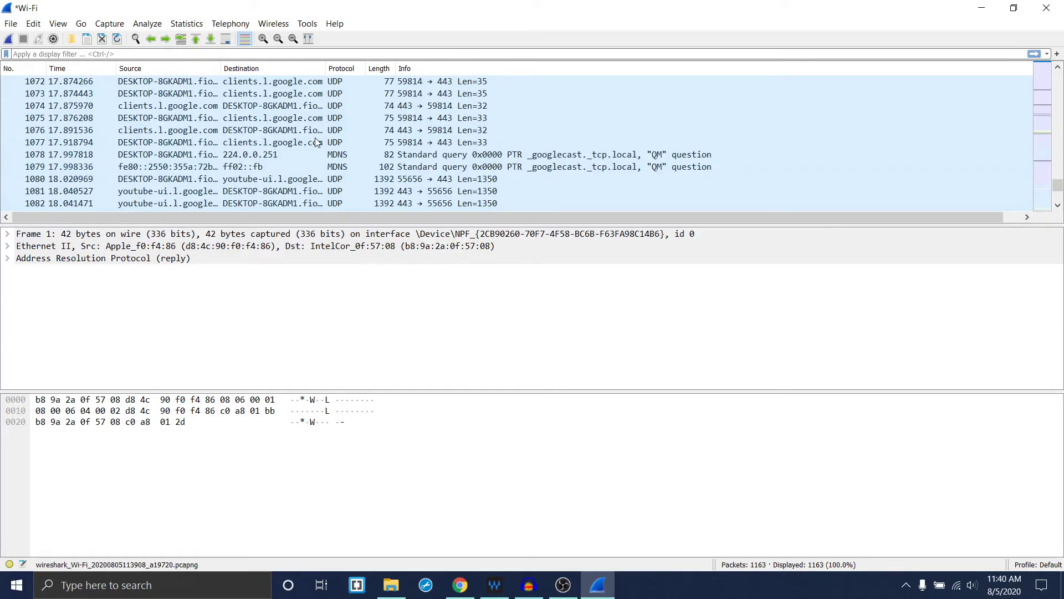
scroll(249, 143, "up", 2)
scroll(179, 145, "up", 2)
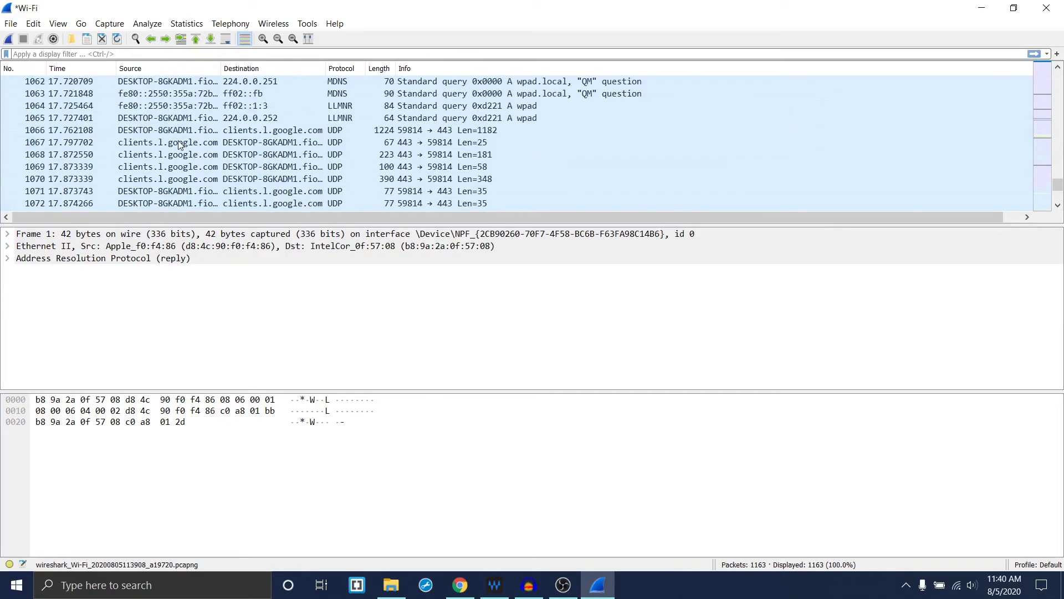
scroll(180, 146, "up", 2)
scroll(179, 147, "up", 1)
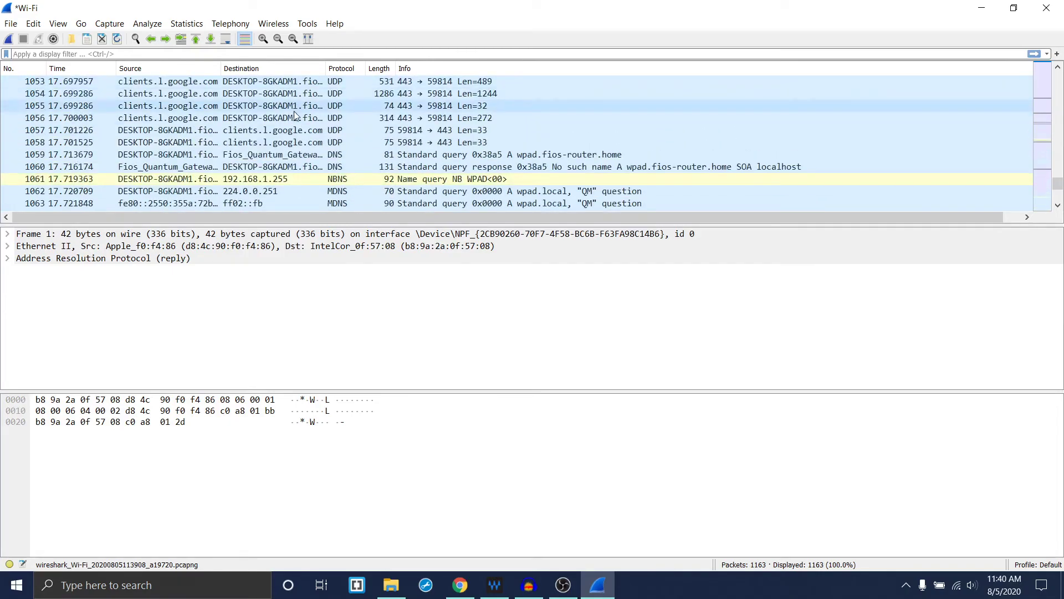
scroll(283, 117, "down", 2)
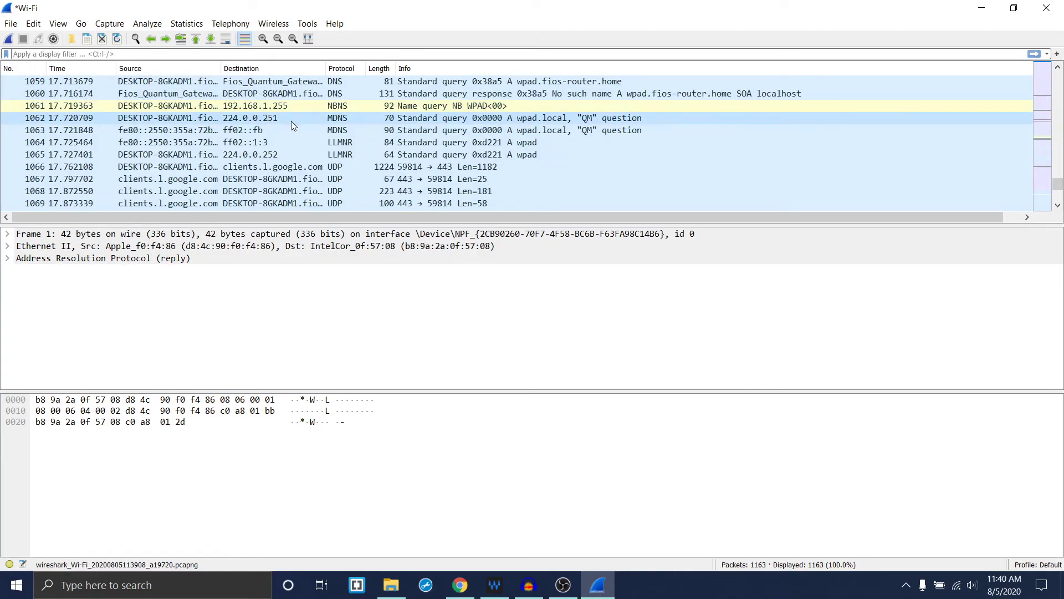
scroll(433, 194, "down", 1)
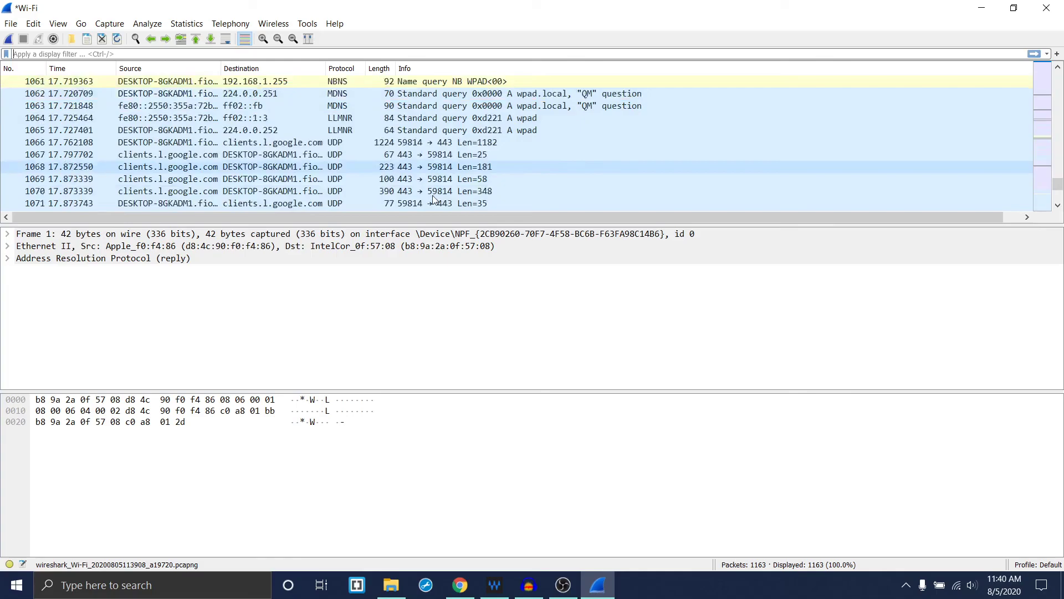